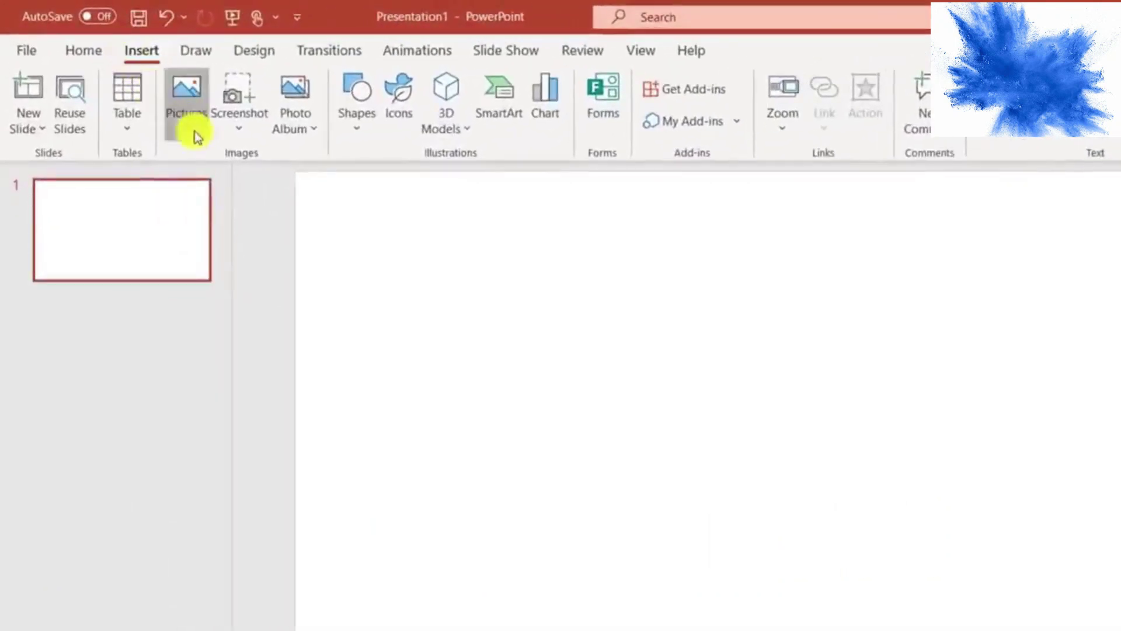
Insert the head-tilted owl photo from Stock Images onto the blank slide
left_click(188, 130)
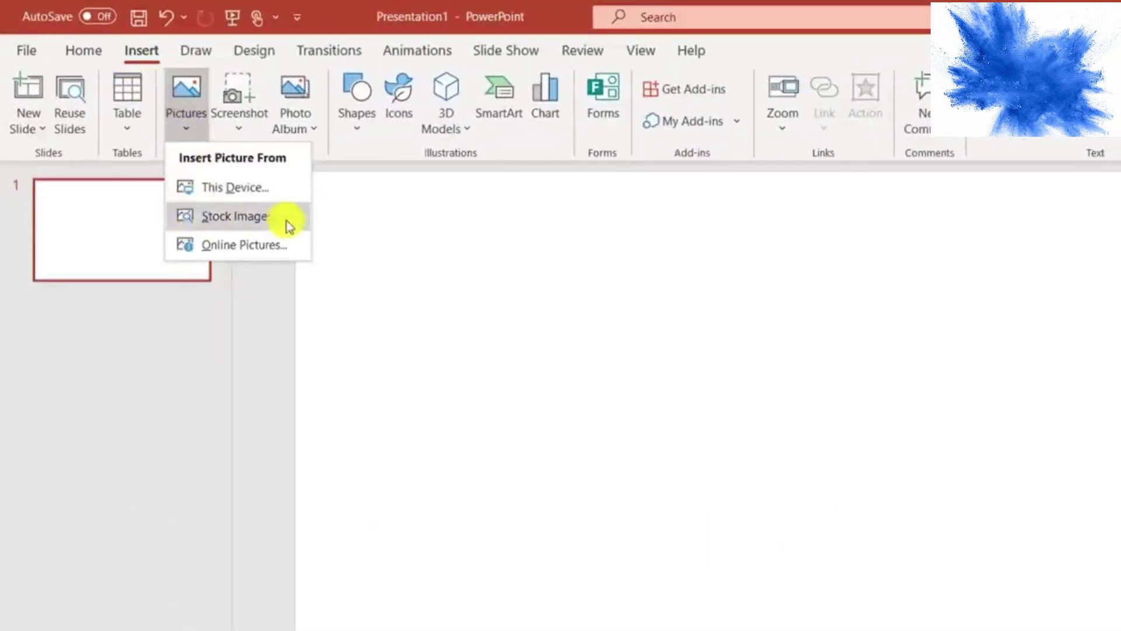
left_click(269, 206)
type("Ow")
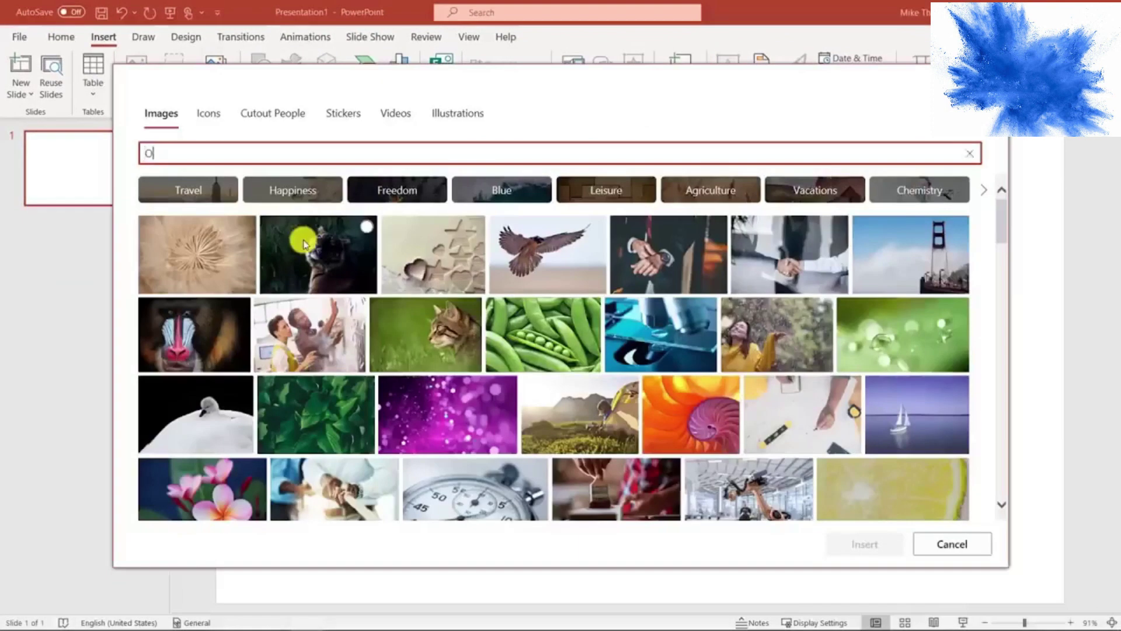
type("l")
left_click(439, 213)
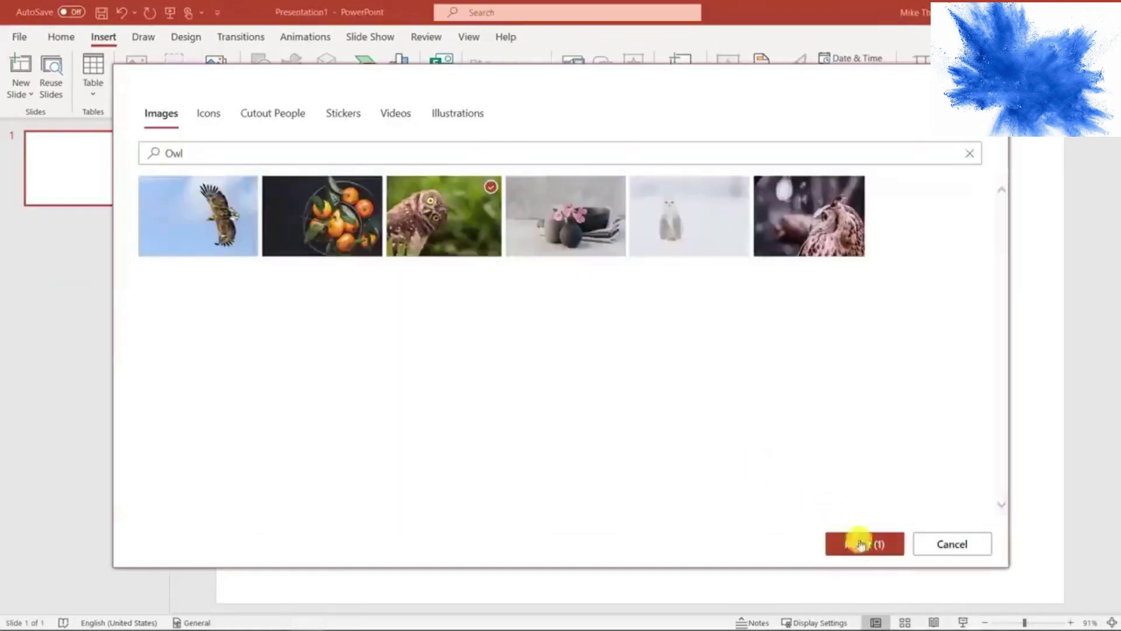
left_click(875, 557)
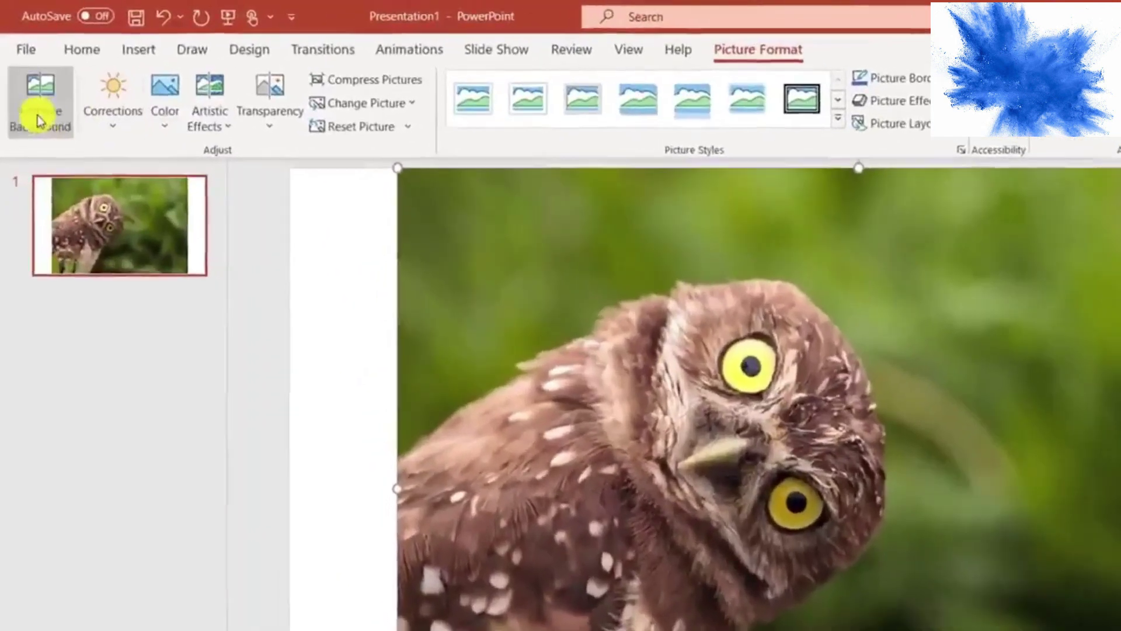
Run Remove Background on the owl photo to mark its green backdrop for removal
left_click(29, 87)
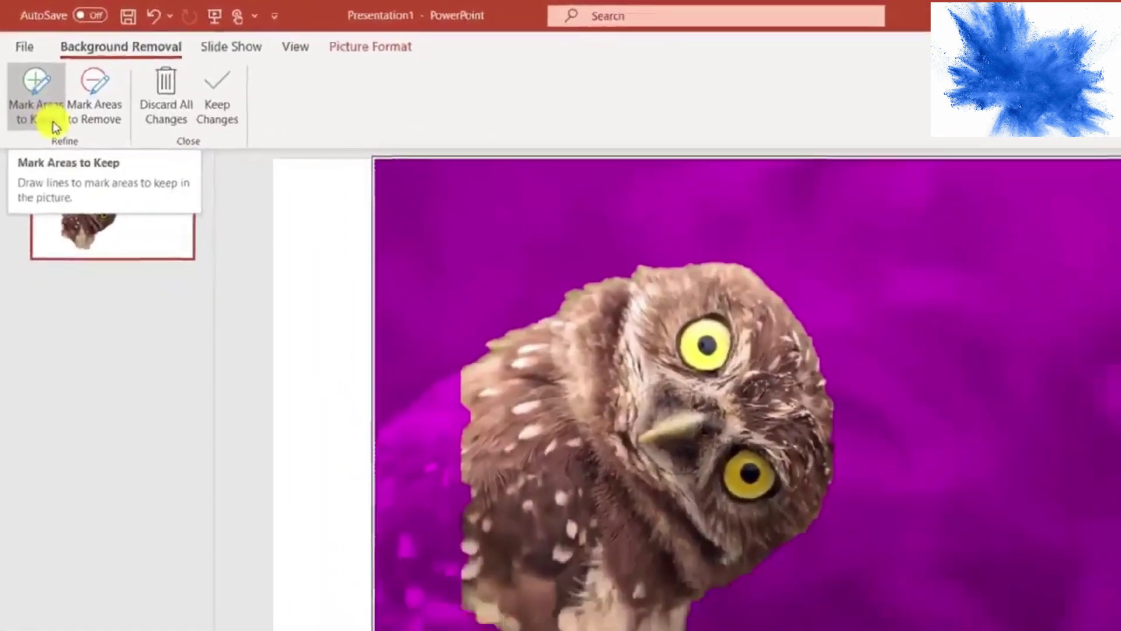
Mark the owl's left side and lower body to keep, then keep the background removal
left_click(61, 148)
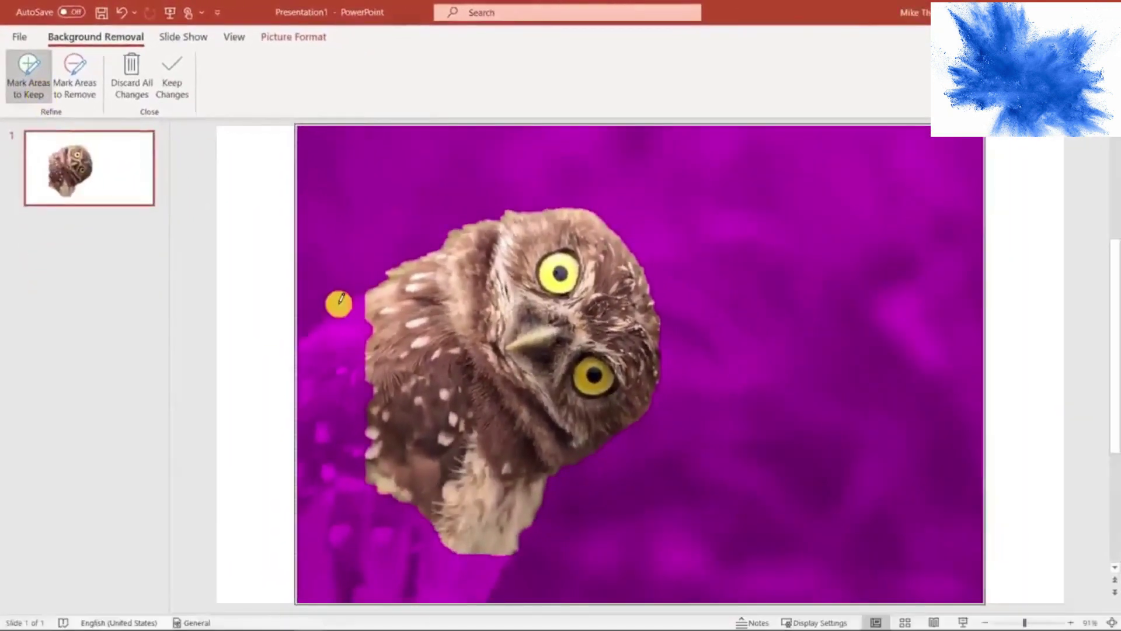
left_click_drag(340, 303, 341, 322)
left_click_drag(338, 387, 344, 576)
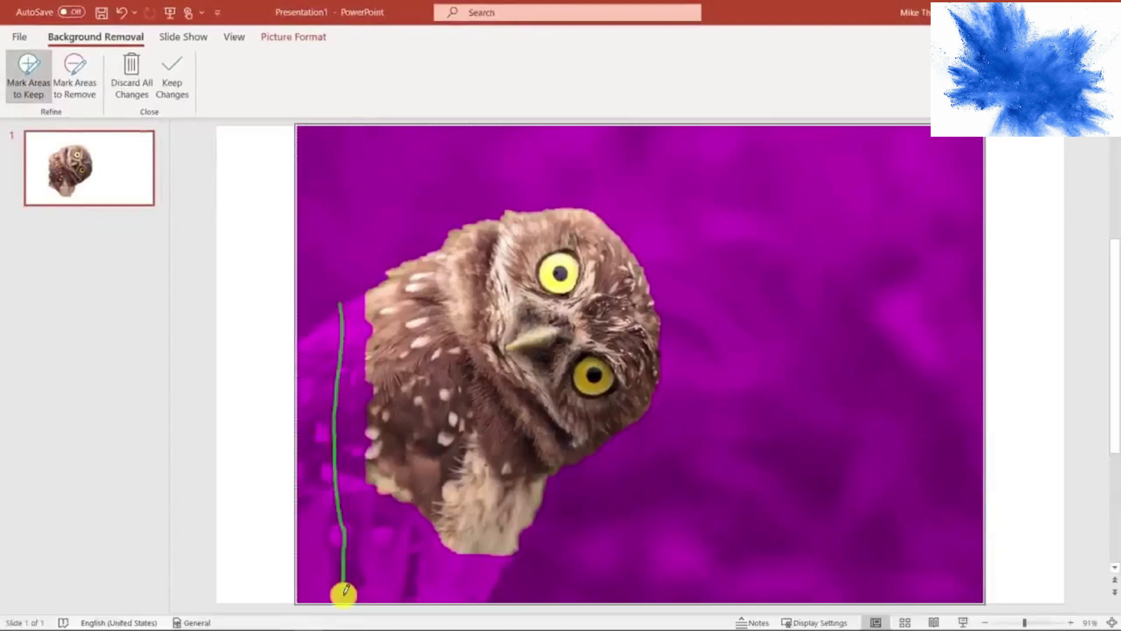
left_click_drag(459, 574, 353, 568)
left_click_drag(309, 344, 309, 598)
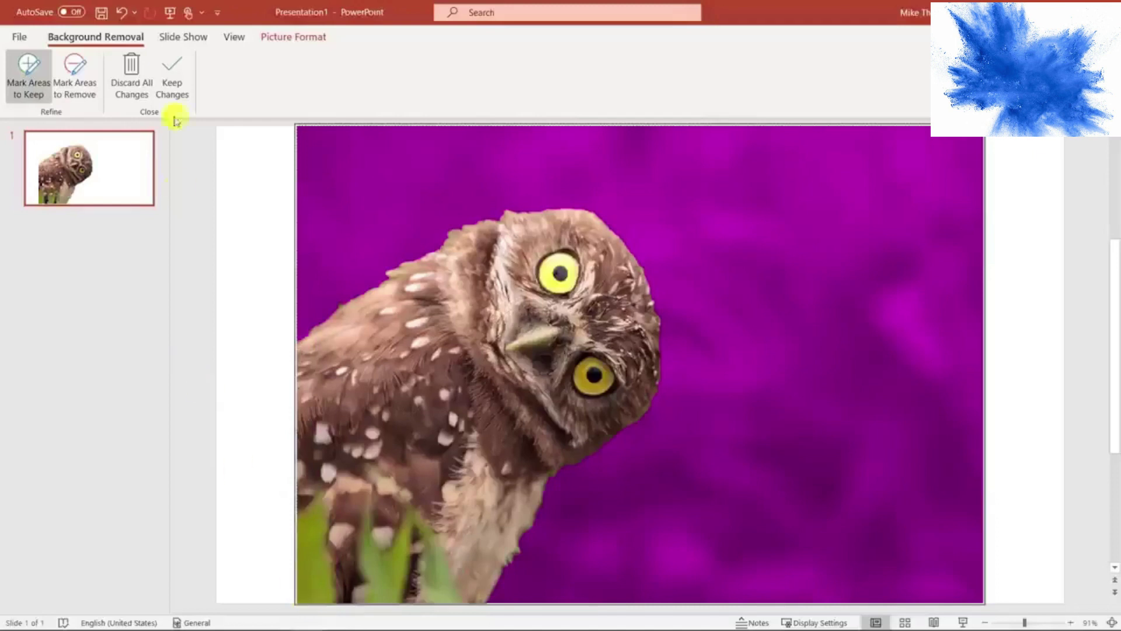
left_click(172, 79)
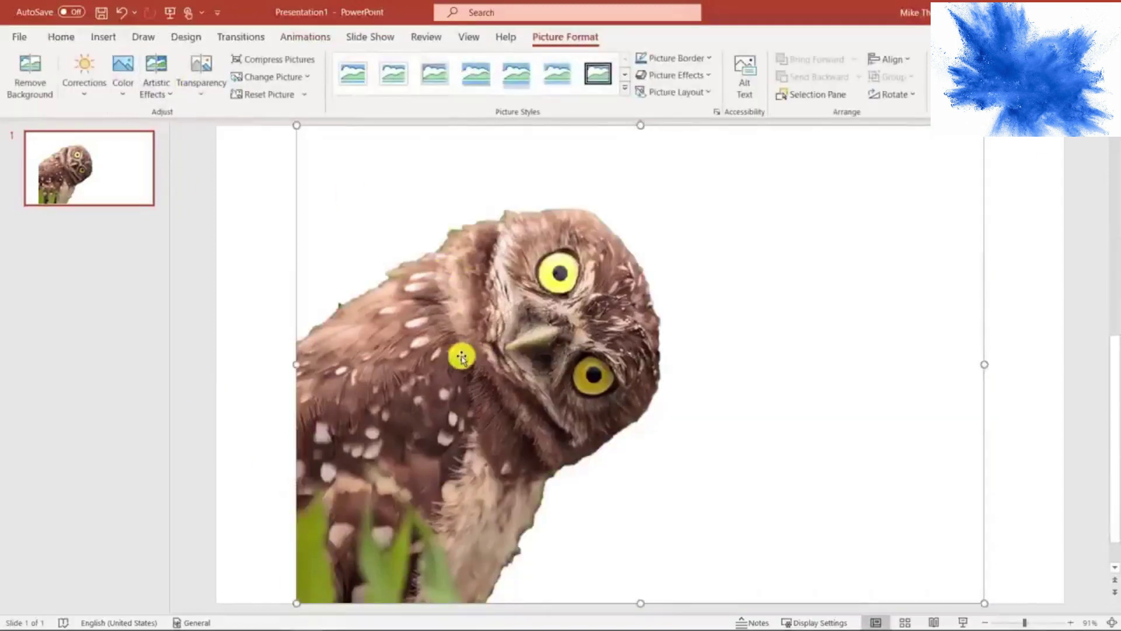
Move the owl to the slide's left edge and set the background to picture or texture fill
left_click_drag(456, 357, 380, 355)
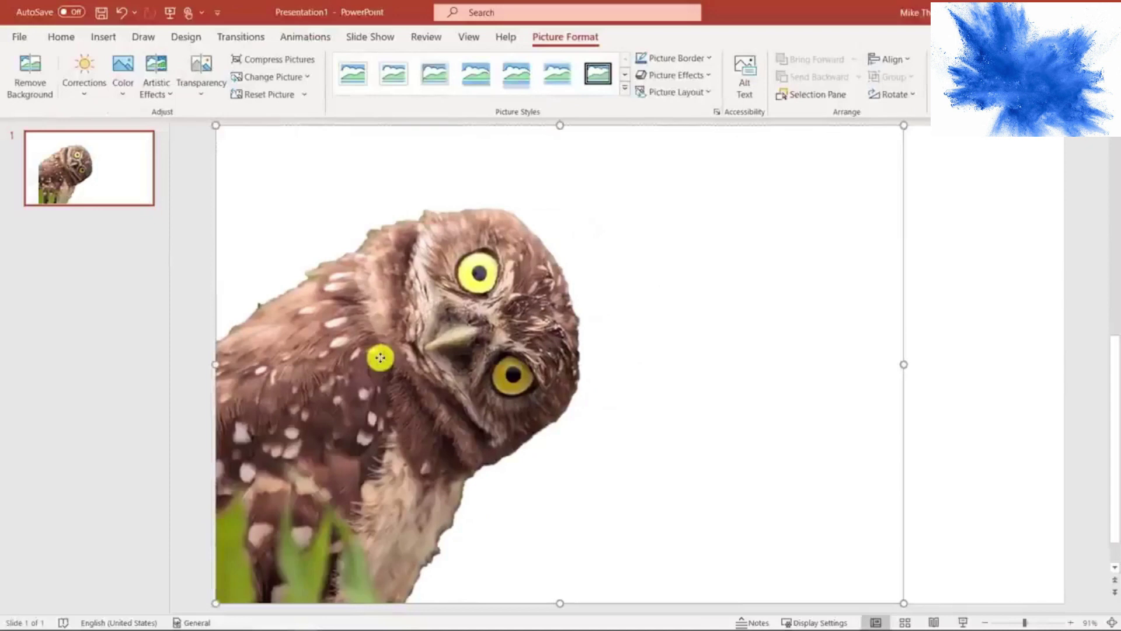
left_click(196, 126)
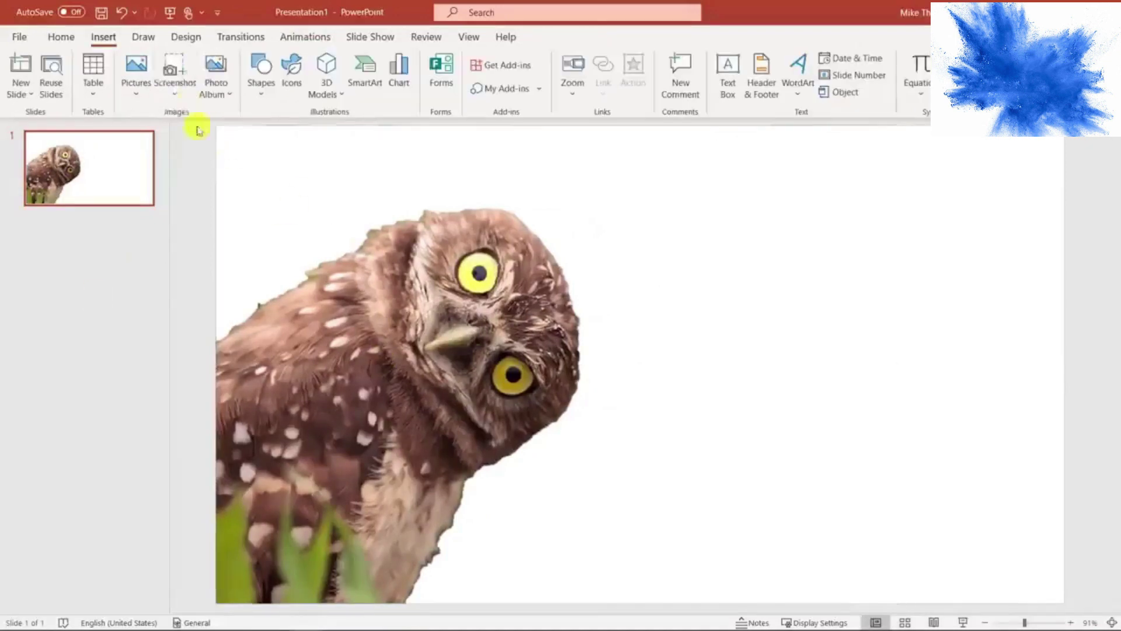
left_click(186, 40)
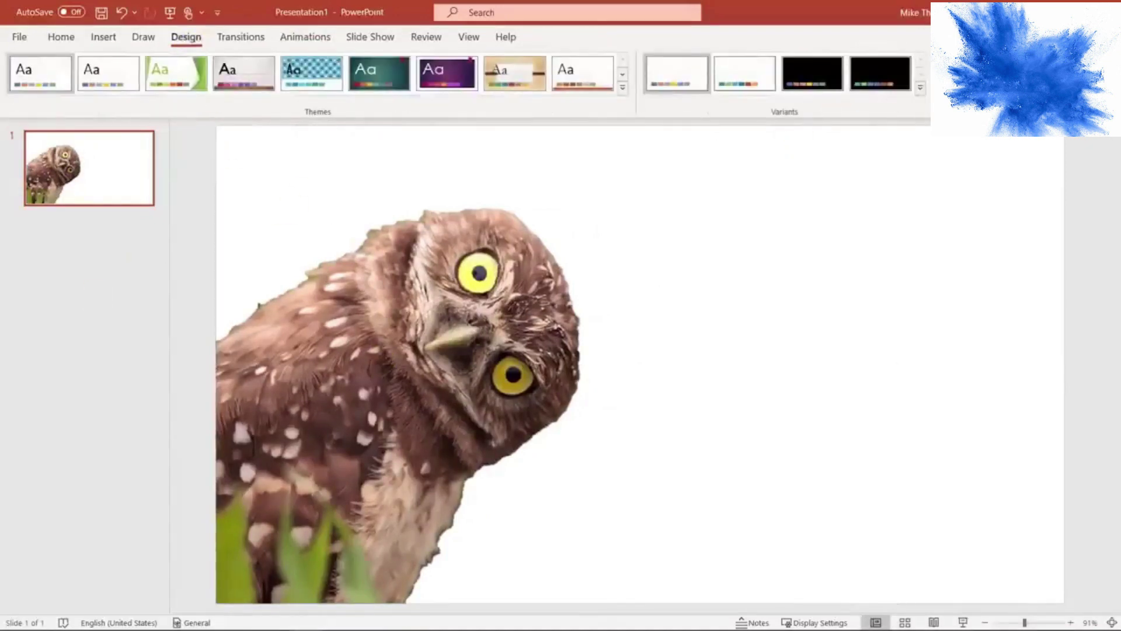
left_click(1008, 75)
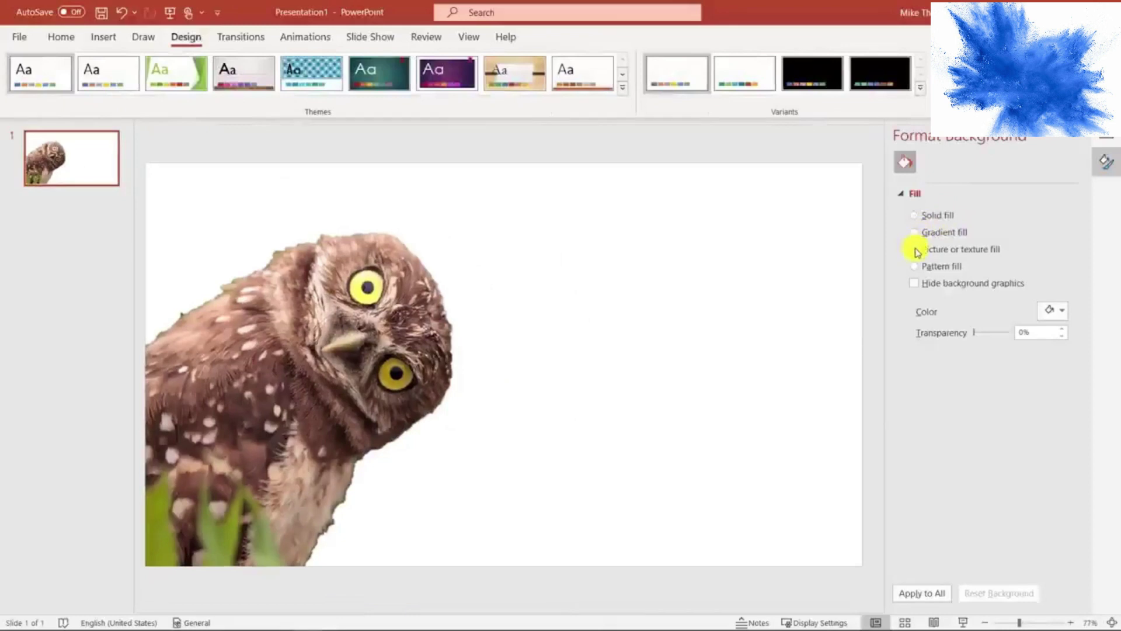
left_click(916, 250)
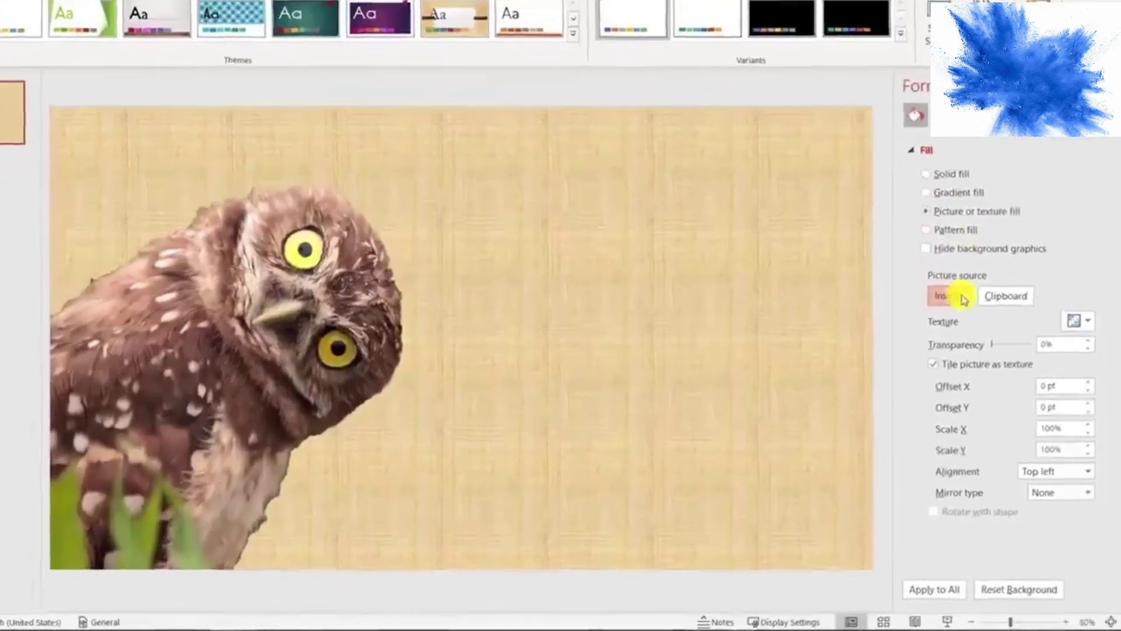
Fill the slide background with a golf-course stock photo showing a ball near the hole
left_click(977, 328)
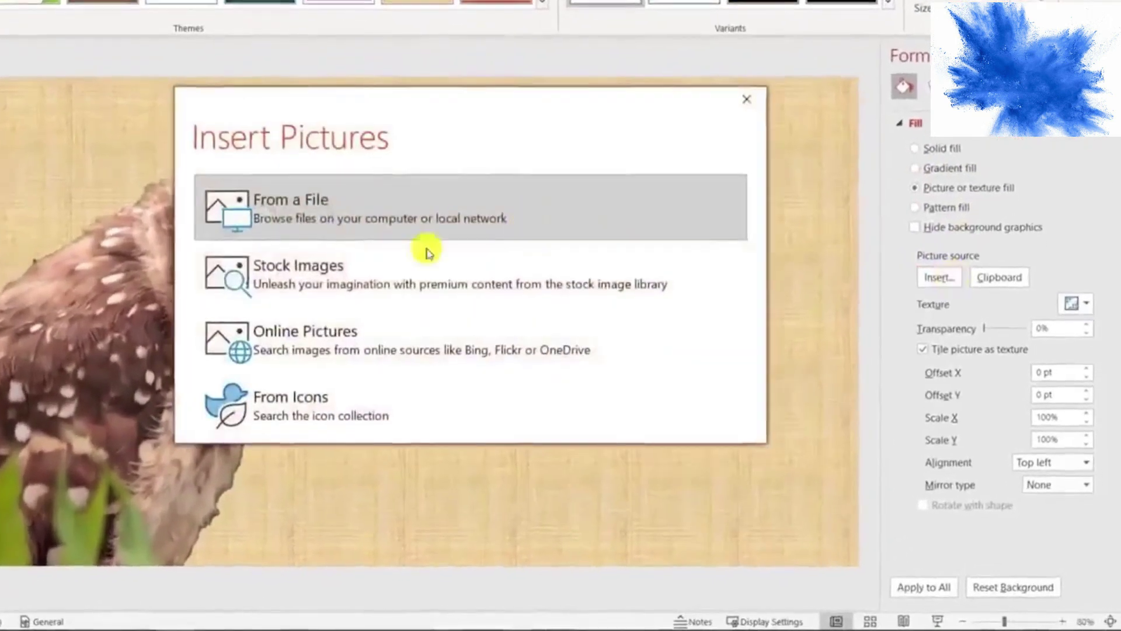
left_click(375, 277)
type("Golf")
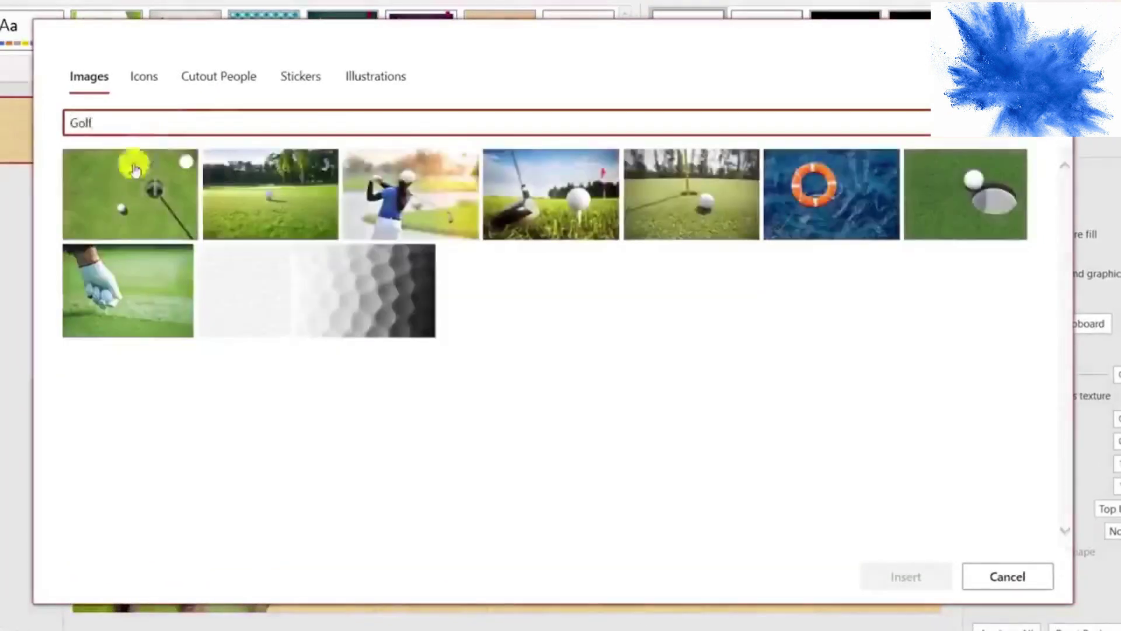
left_click(263, 193)
left_click(903, 576)
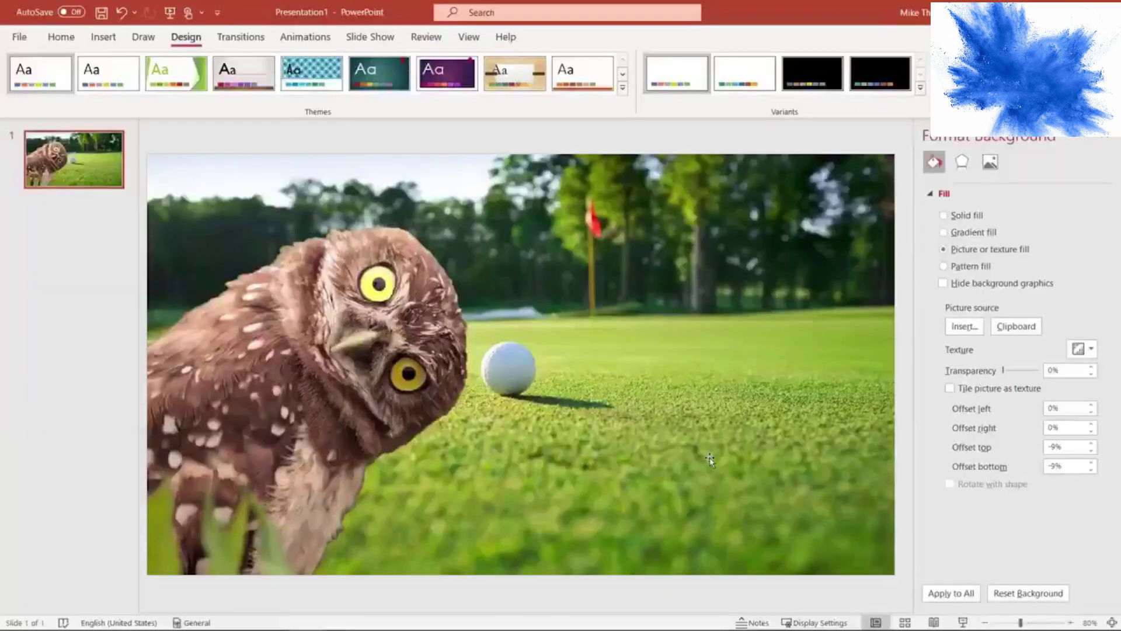